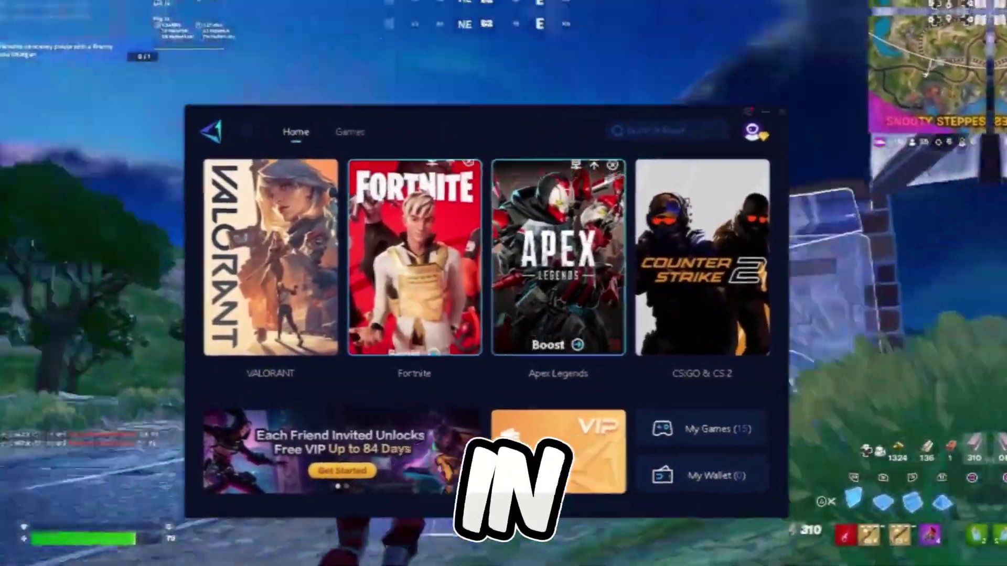
- Open the MediaFire page for the Boost FPS & Reduce Input Delay .rar from the blog's DOWNLOAD button
mouse_move(430, 254)
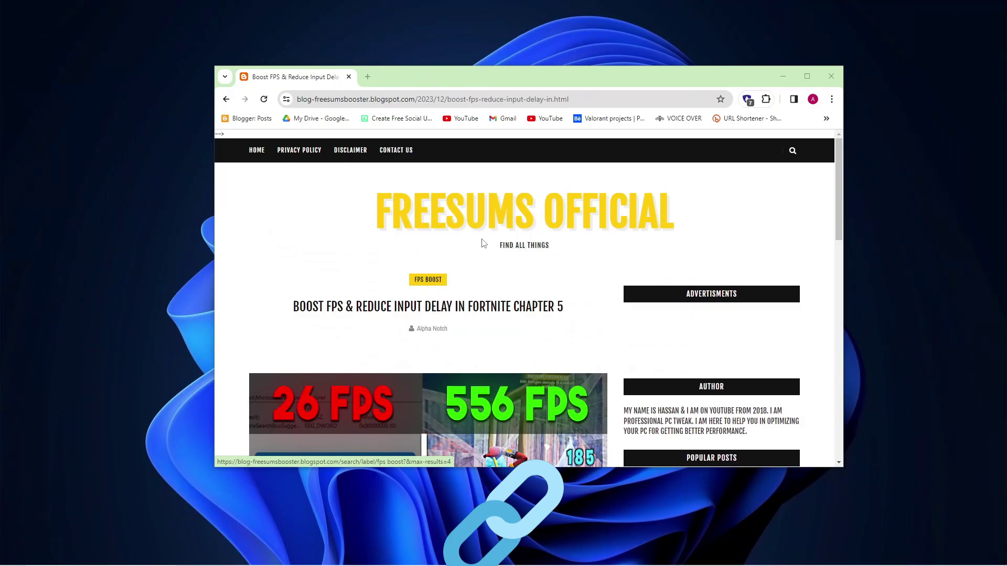
scroll(370, 243, "down", 5)
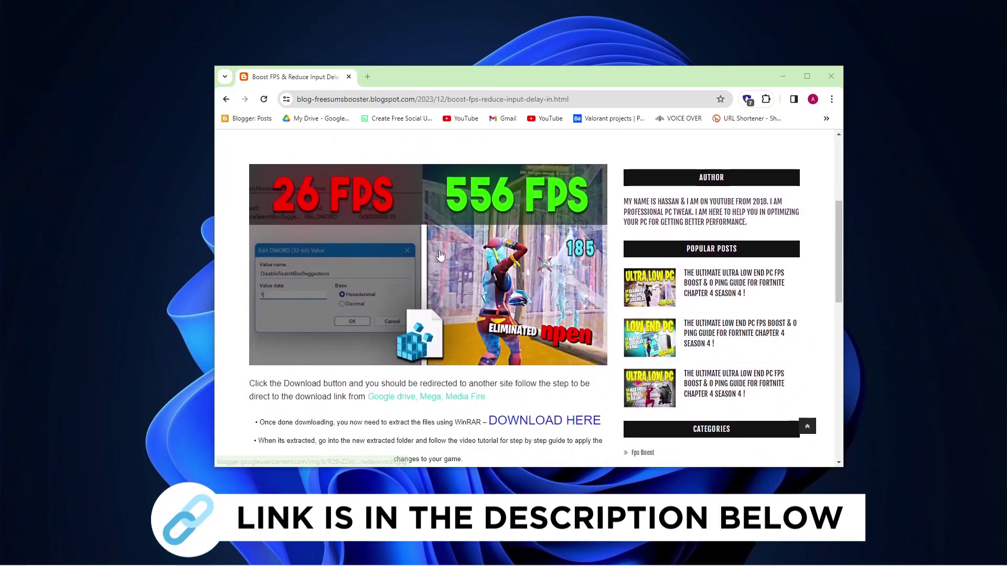
scroll(371, 243, "down", 5)
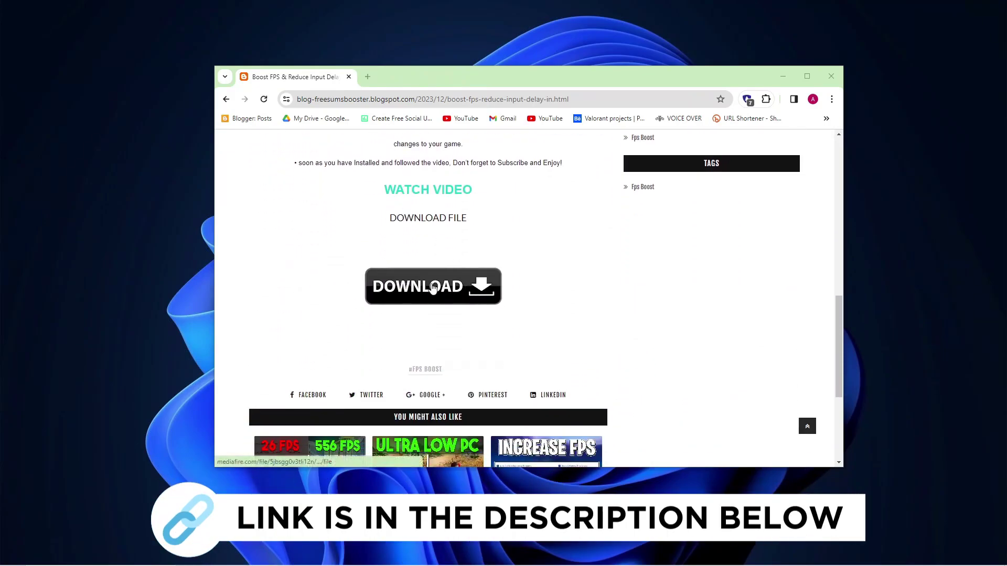
left_click(434, 290)
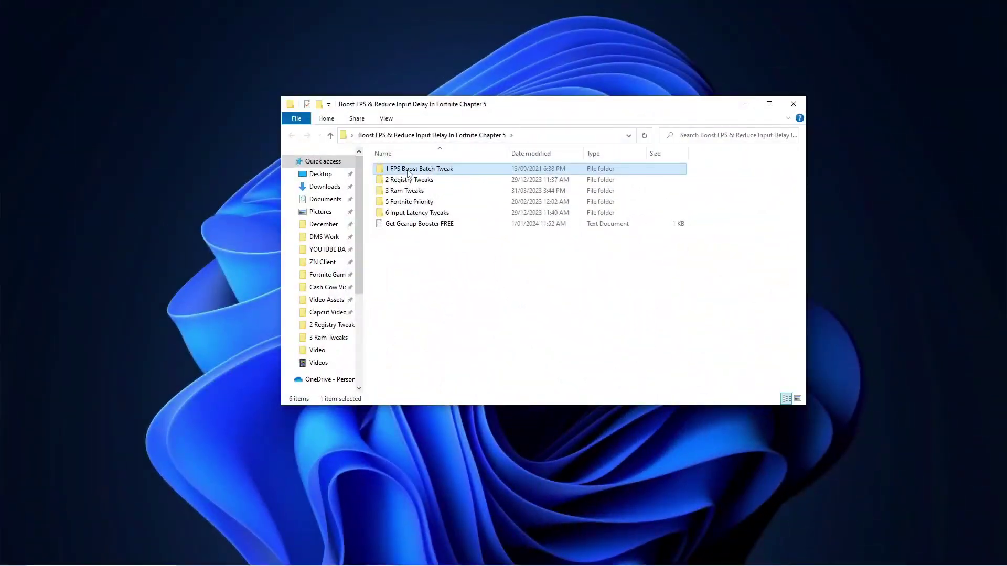
- Run all five .bat files in 1 FPS Boost Batch Tweak as administrator
double_click(408, 171)
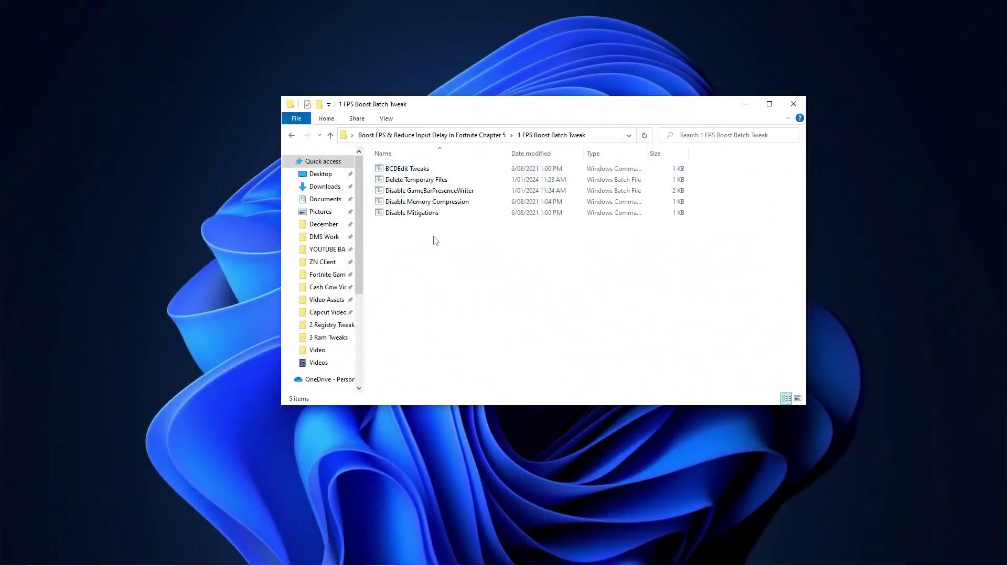
left_click_drag(434, 240, 454, 169)
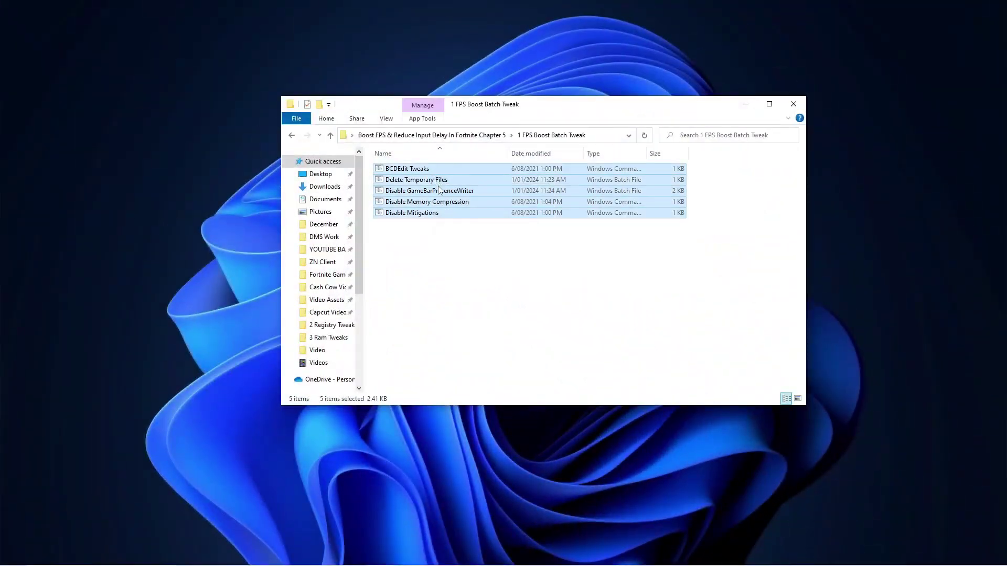
right_click(435, 171)
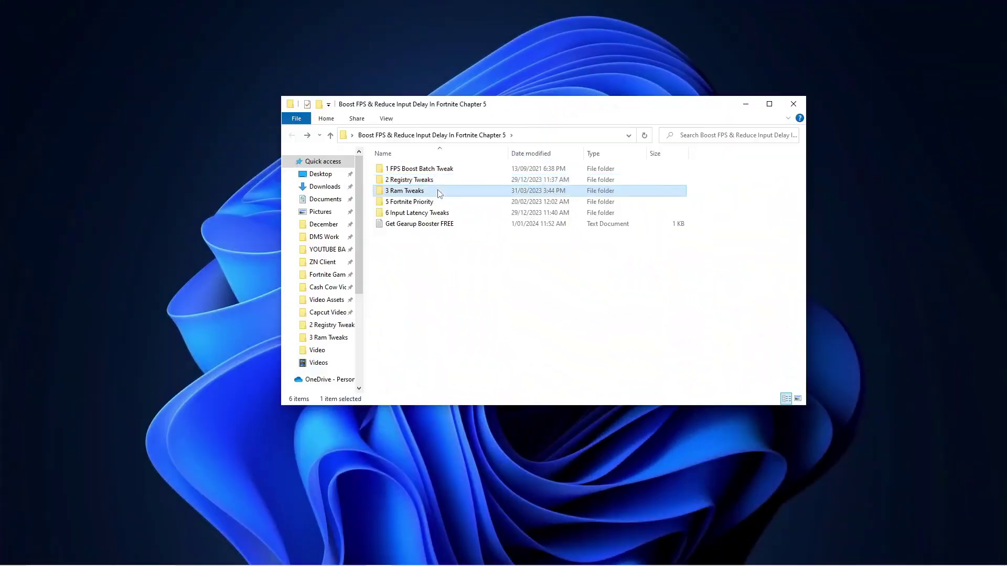
- Merge the 16GB Ram registry file from the 3 Ram Tweaks folder
double_click(460, 190)
left_click_drag(454, 330, 483, 160)
left_click(472, 300)
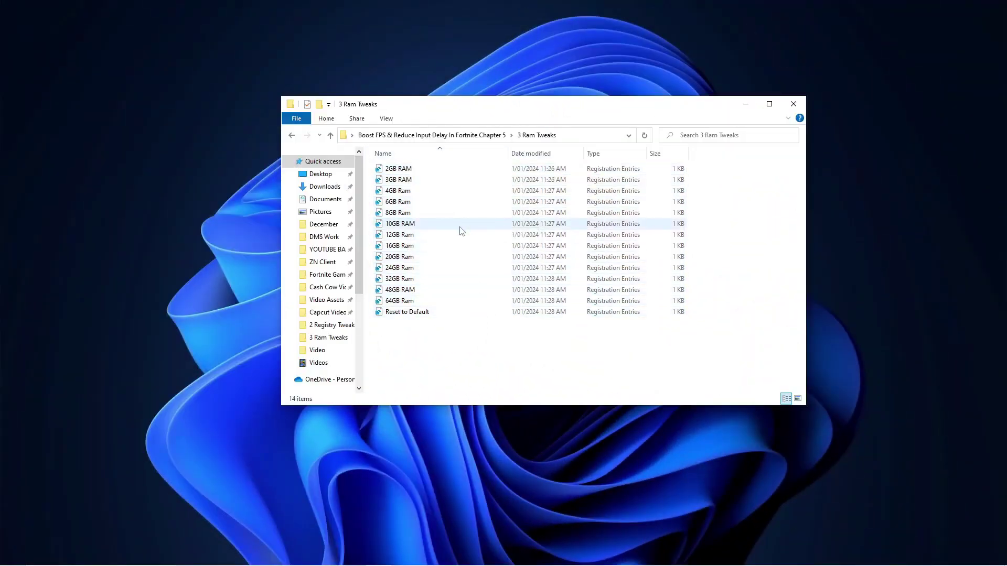
left_click(442, 247)
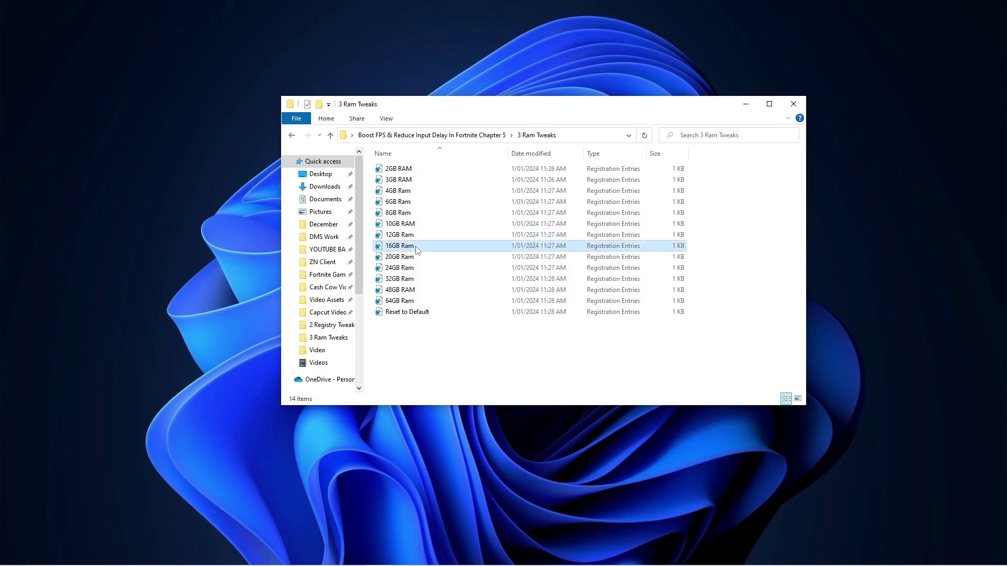
right_click(443, 250)
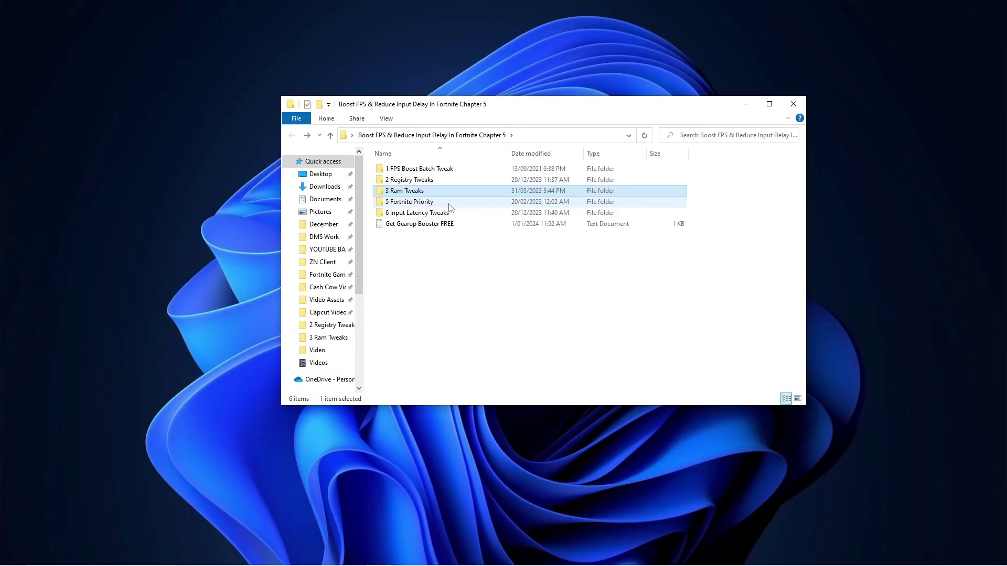
- Merge the Fortnite High Priority registry file from the 5 Fortnite Priority folder
double_click(450, 204)
left_click_drag(460, 231, 491, 164)
left_click(432, 181)
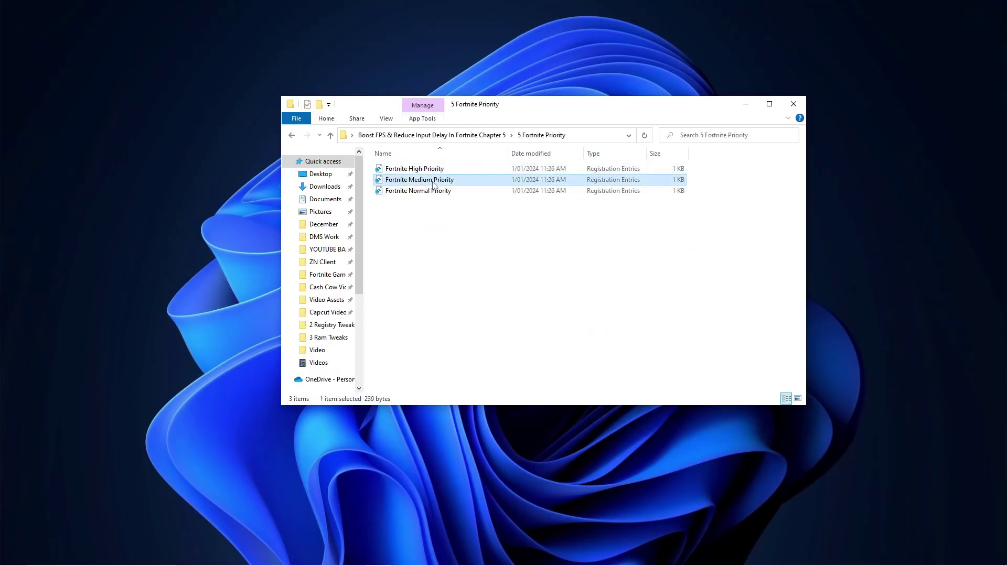
left_click(431, 192)
left_click(436, 172)
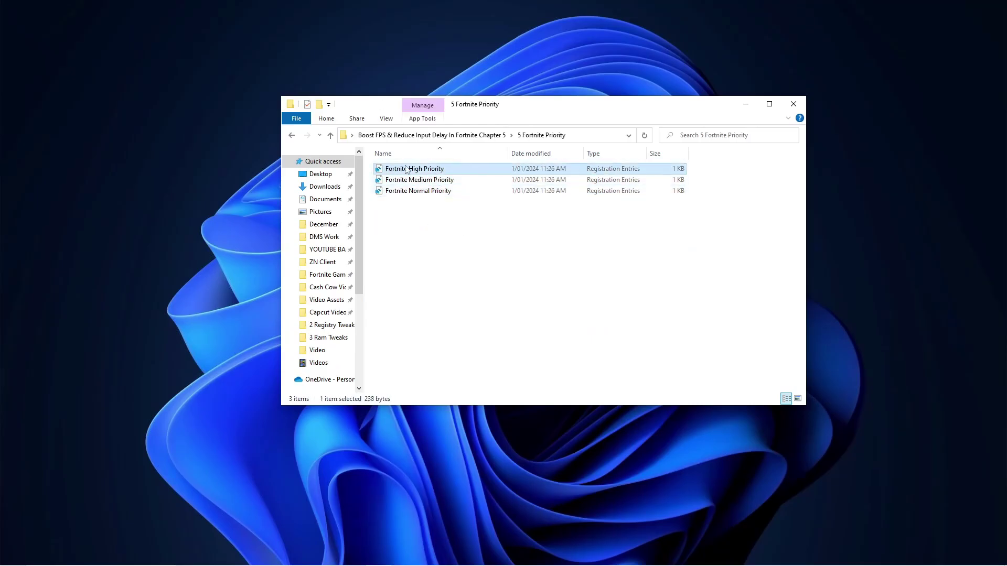
right_click(420, 166)
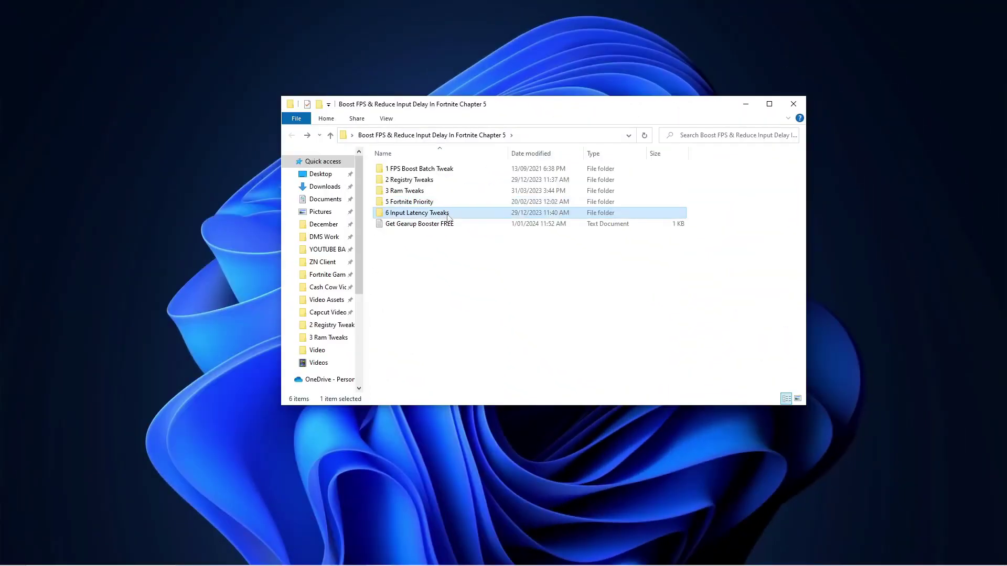
- Run FilterKeys Setter from 6 Input Latency Tweaks and apply Ignore under, Repeat delay and Repeat rate
double_click(487, 212)
double_click(451, 169)
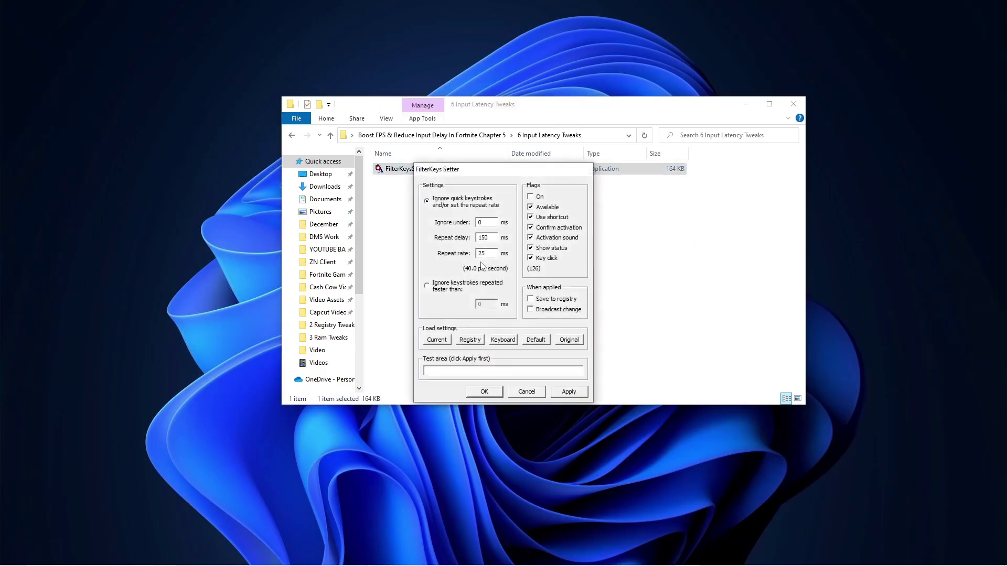
left_click(425, 201)
key("Tab")
key("Tab")
left_click(576, 394)
left_click(484, 392)
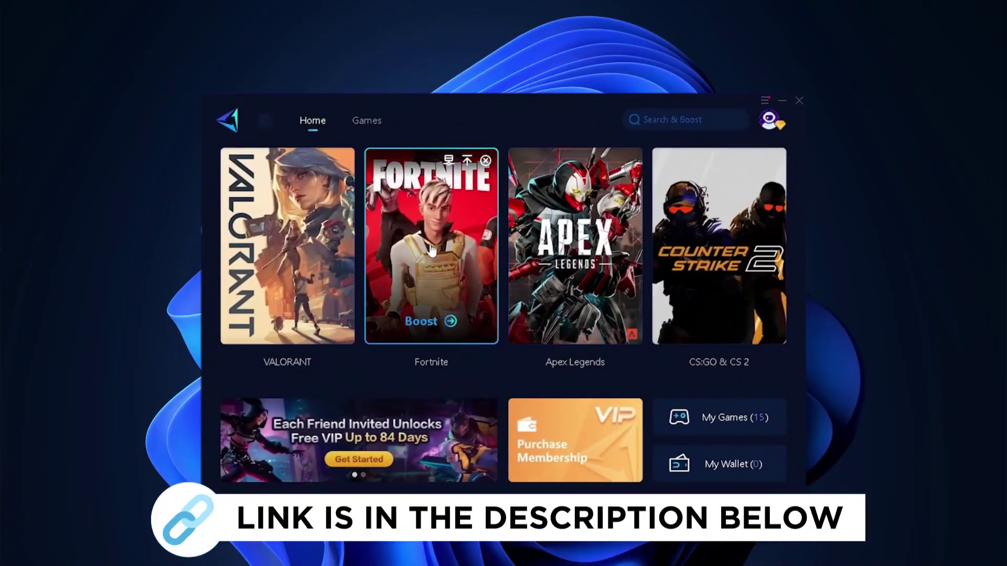
- Copy the GearUP download link from Notepad, then boost Fortnite in GearUP Booster
left_click_drag(794, 95, 38, 95)
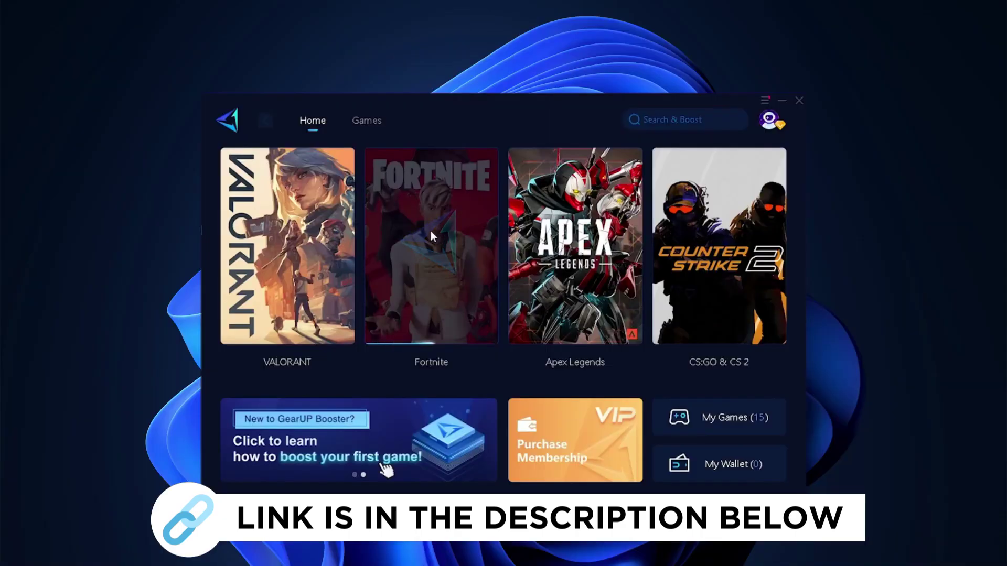
left_click(430, 229)
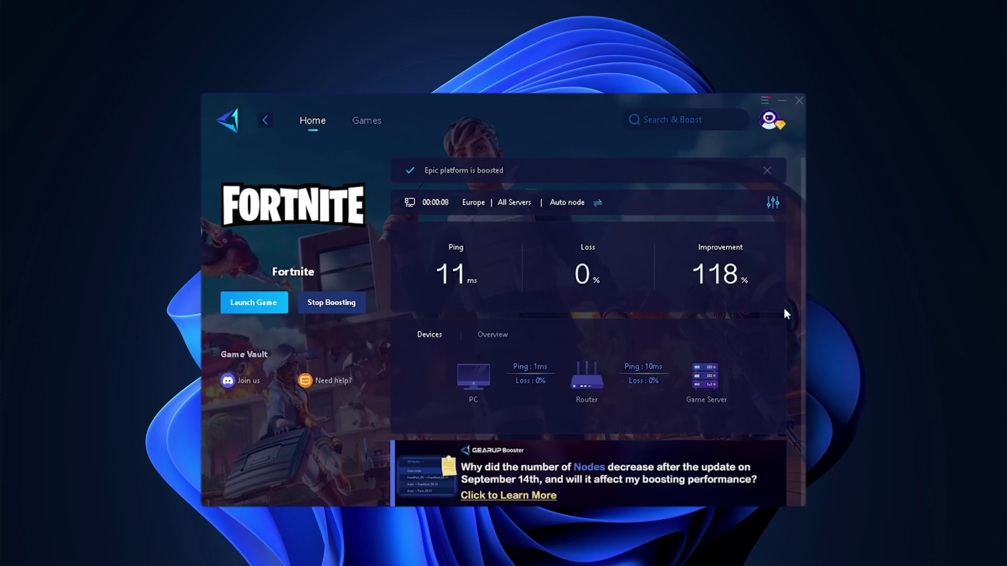
scroll(783, 308, "down", 1)
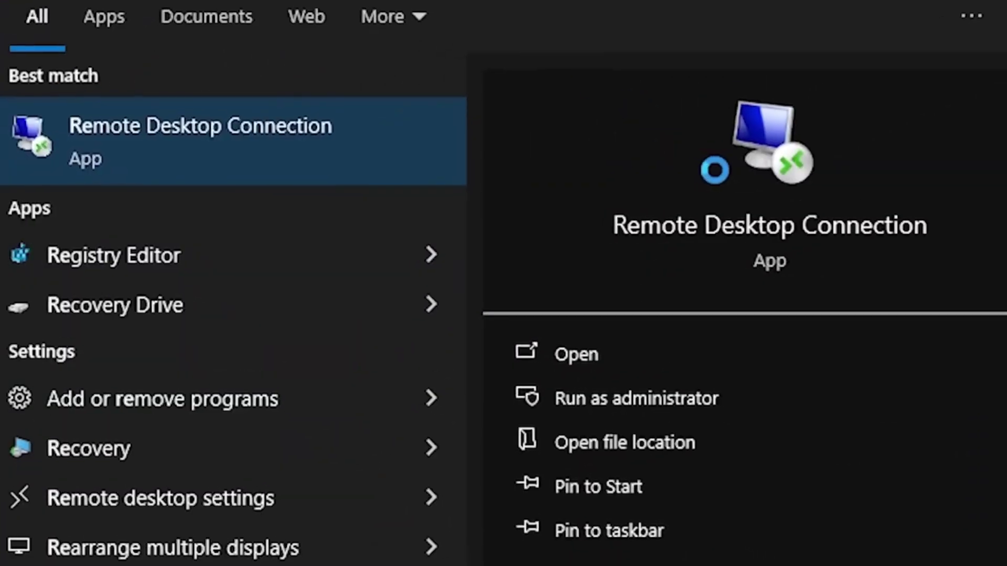
- Launch Registry Editor and jump to the kbdclass\Parameters key via the address bar
type("gis")
right_click(203, 152)
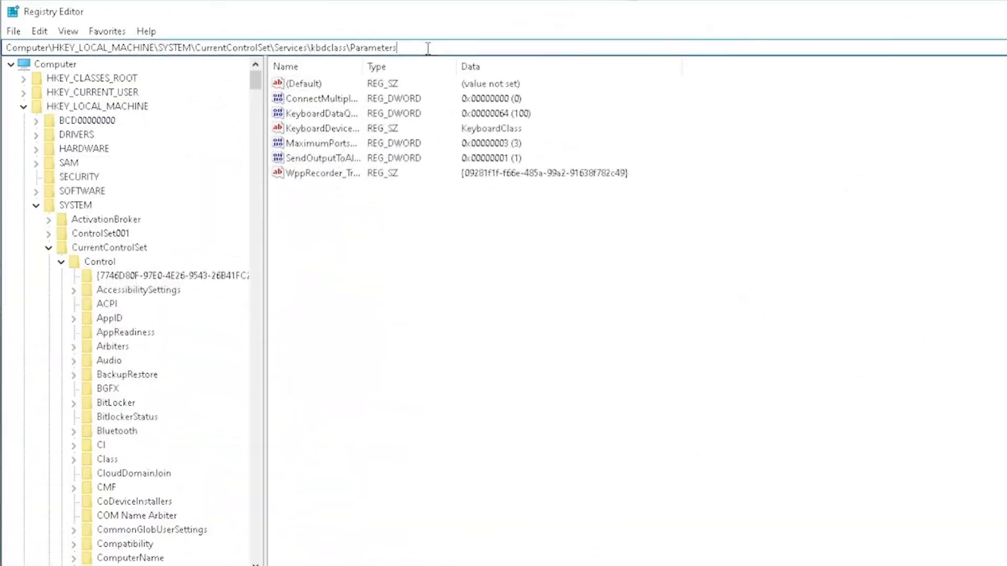
left_click_drag(428, 48, 5, 48)
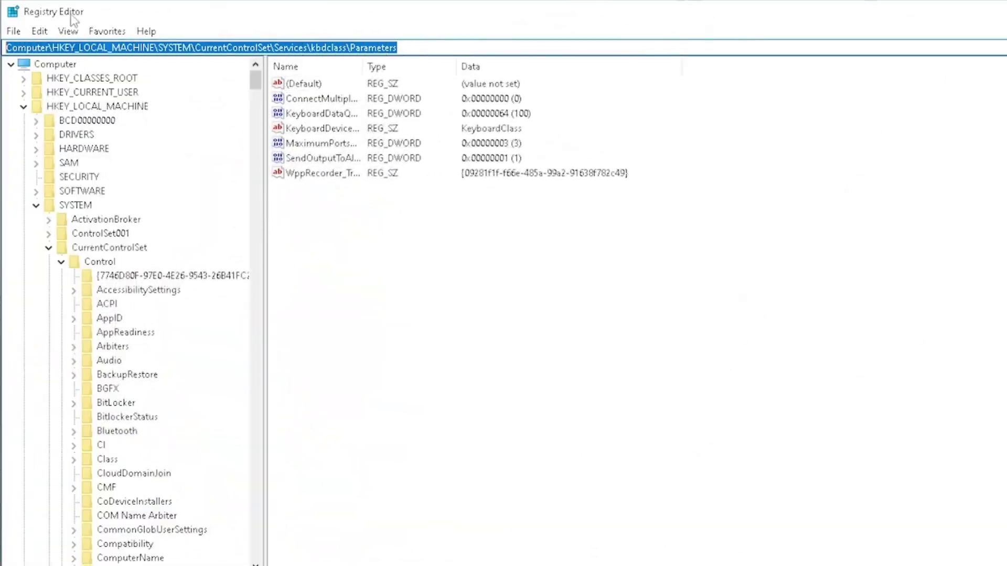
key("End")
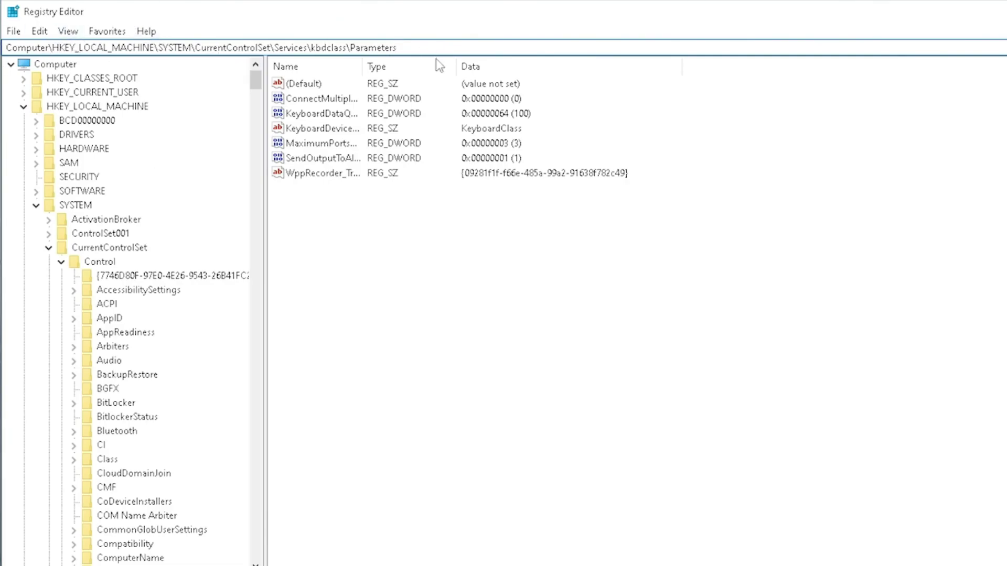
key("Return")
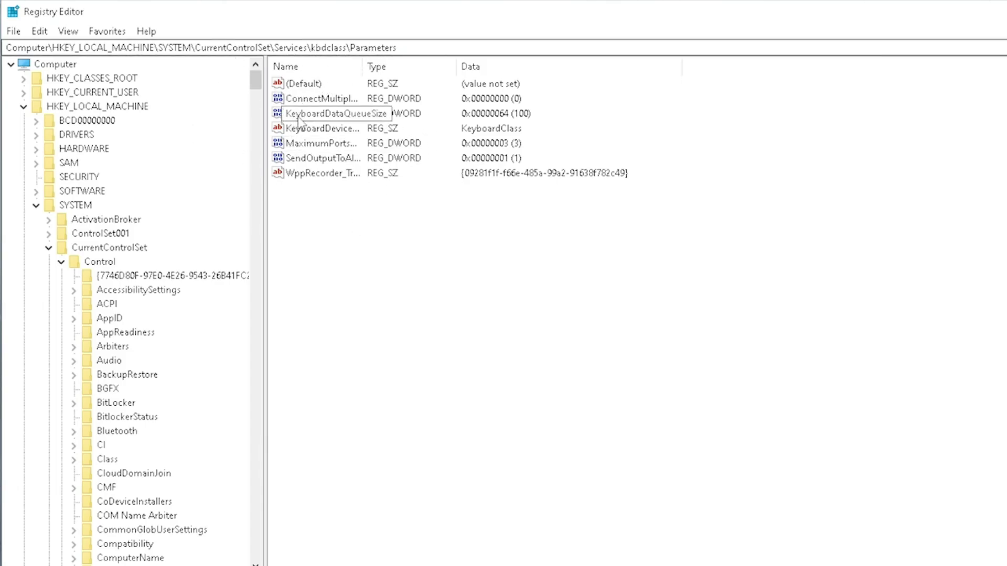
- Change KeyboardDataQueueSize from 100 to 50 in decimal
double_click(317, 118)
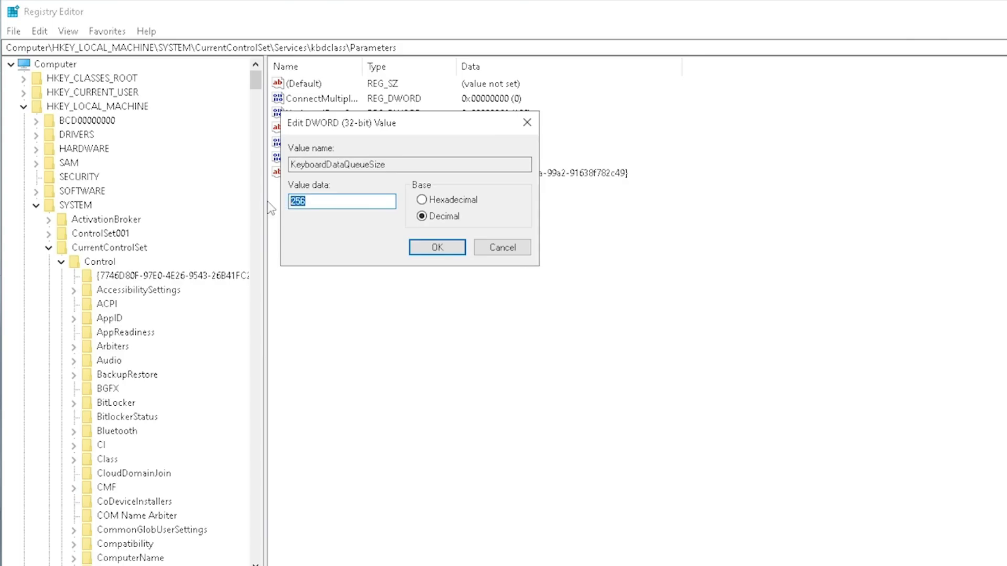
type("100")
left_click_drag(319, 204, 289, 202)
type("90")
left_click_drag(326, 204, 259, 208)
type("7")
type("50")
left_click_drag(307, 201, 284, 200)
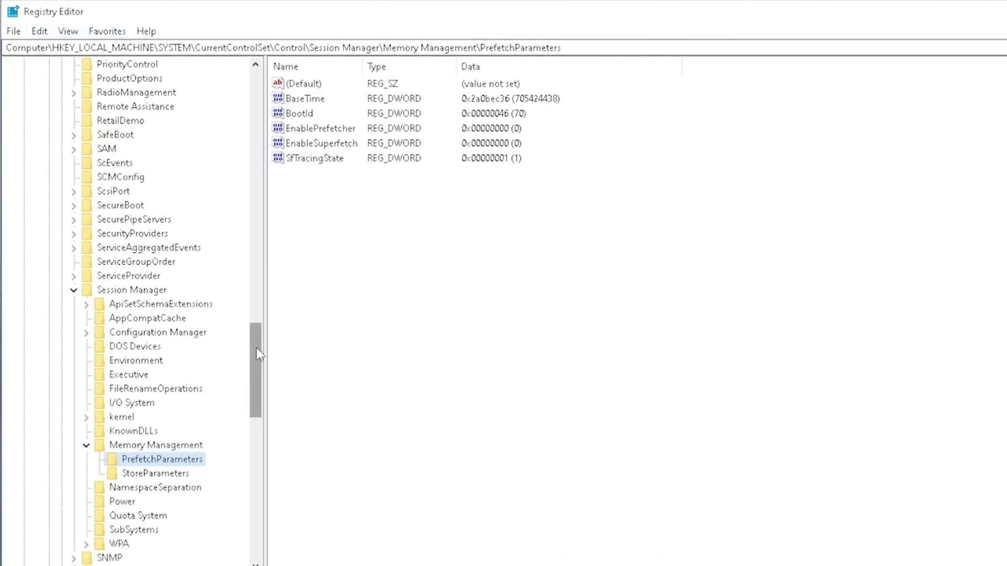
- Go to Session Manager\Memory Management\PrefetchParameters and set EnablePrefetcher to 0
left_click_drag(263, 349, 231, 95)
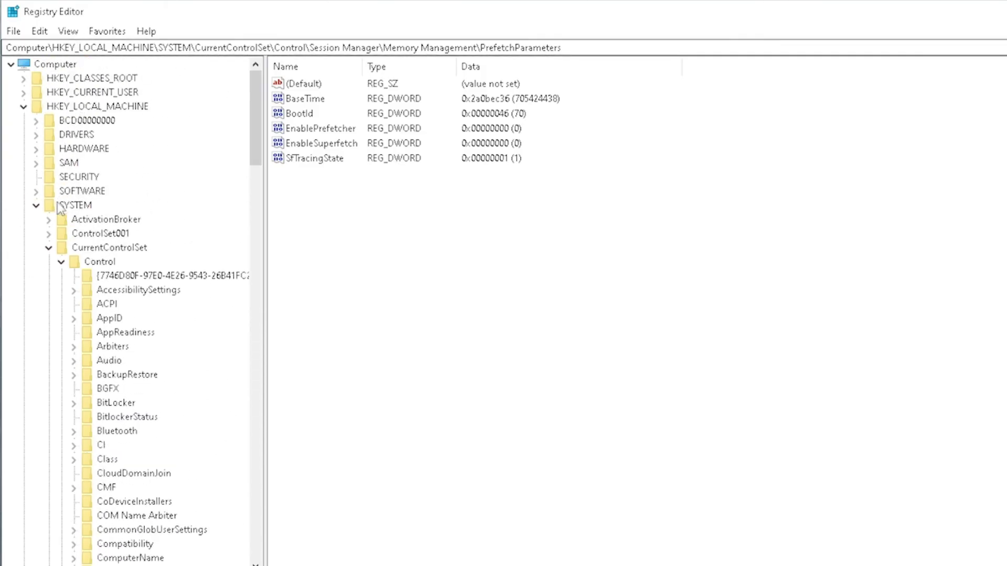
left_click_drag(252, 128, 209, 375)
left_click(141, 334)
left_click_drag(252, 341, 251, 367)
left_click(152, 347)
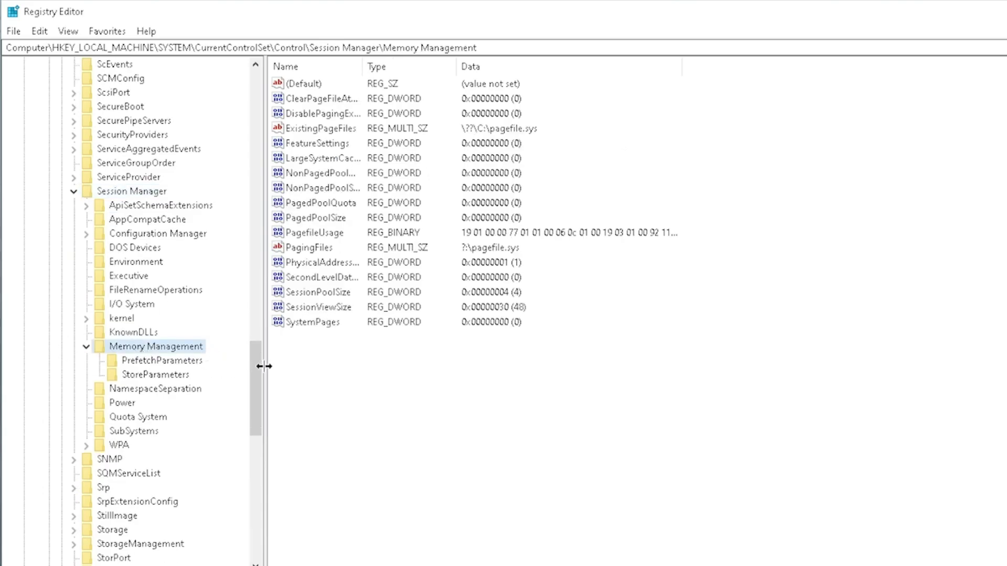
left_click(148, 361)
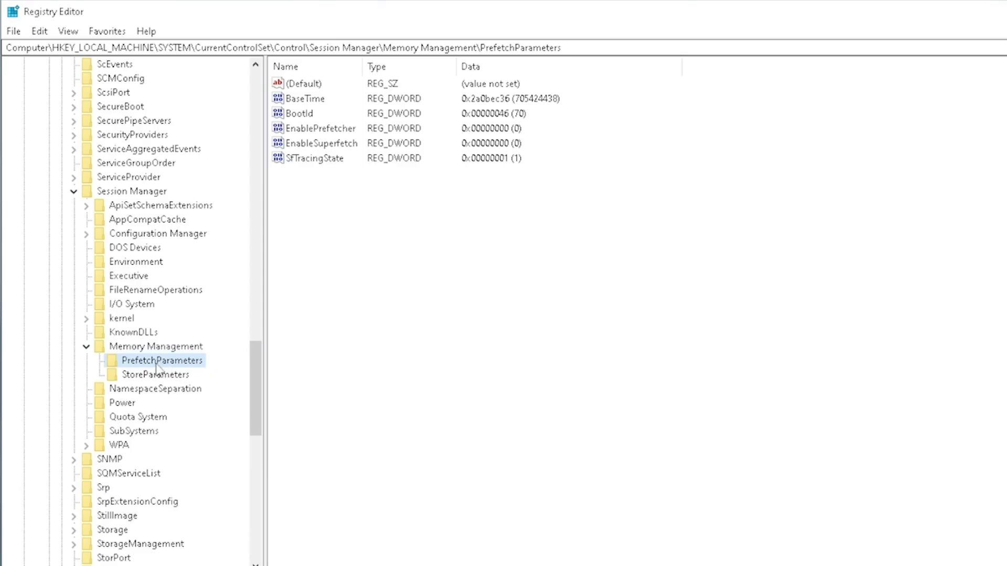
double_click(306, 129)
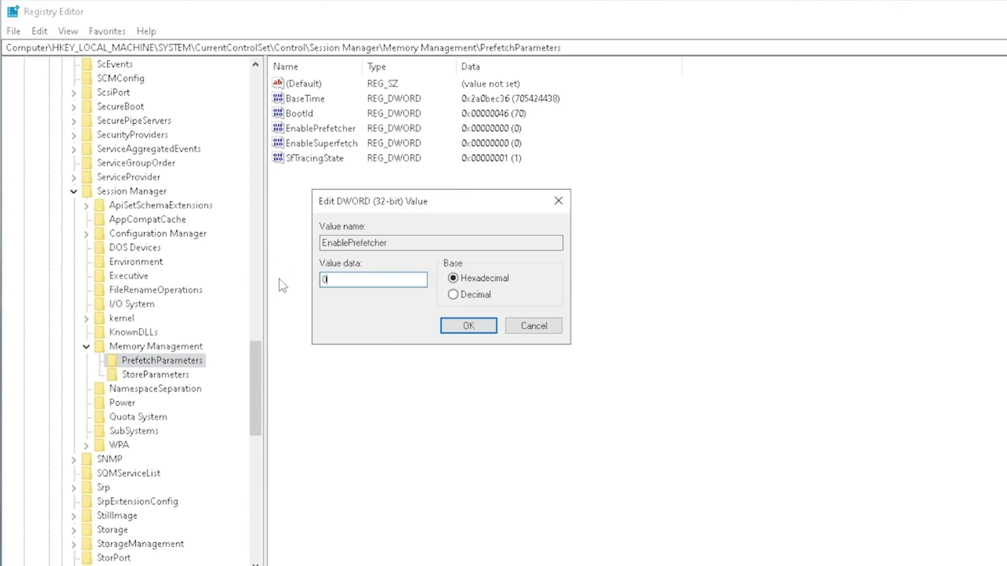
left_click(468, 326)
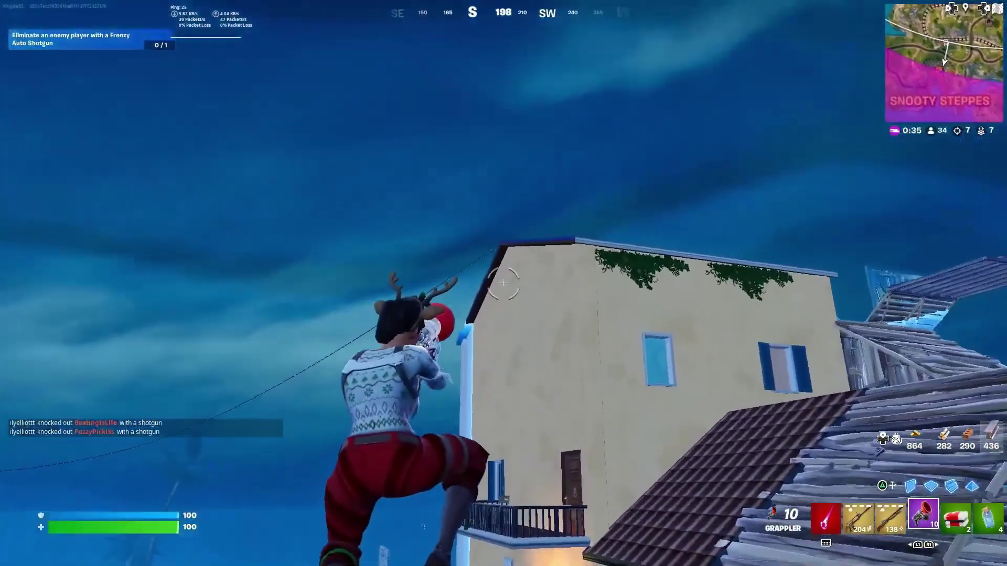